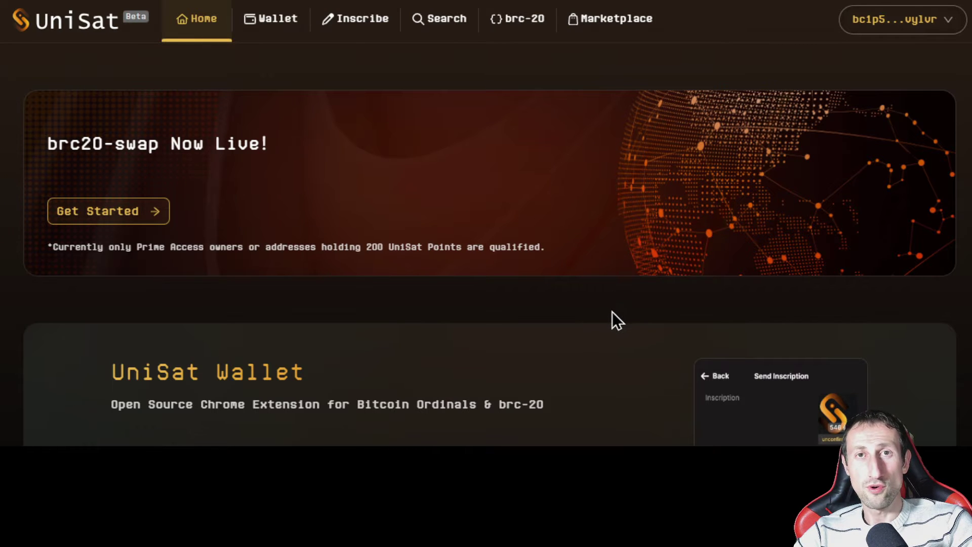
# Look over the UniSat home page, including the wallet's feature list and download options
pyautogui.scroll(-7, 612, 312)
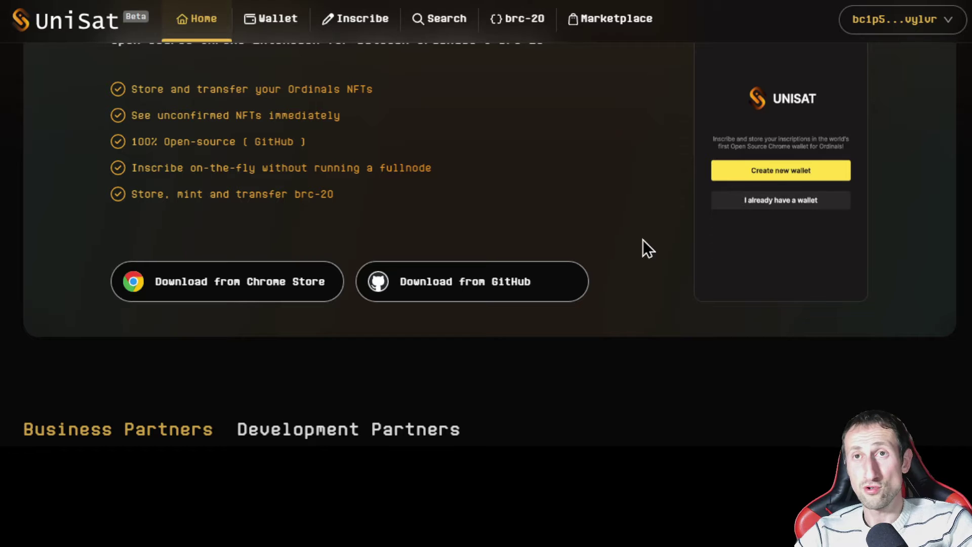
pyautogui.scroll(5, 643, 239)
pyautogui.scroll(-2, 936, 85)
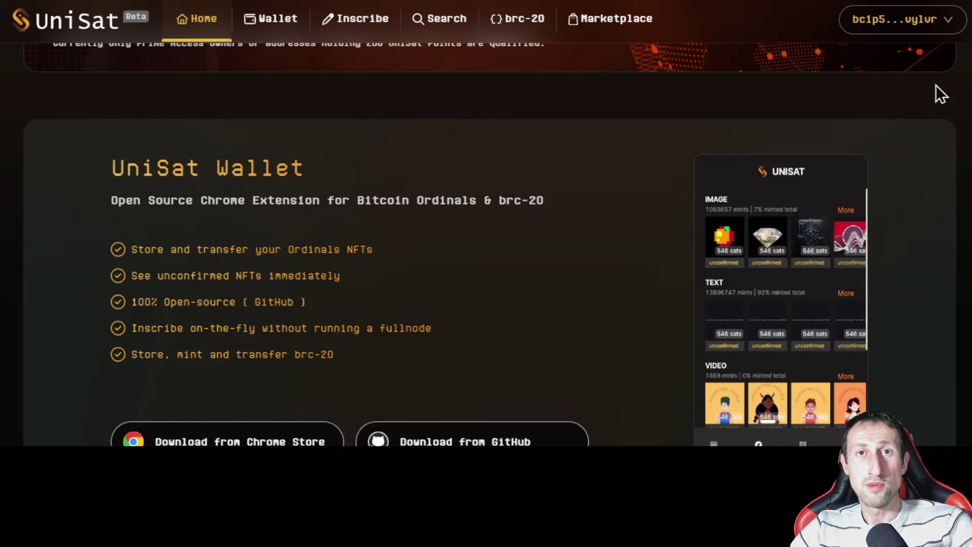
pyautogui.scroll(-1, 936, 85)
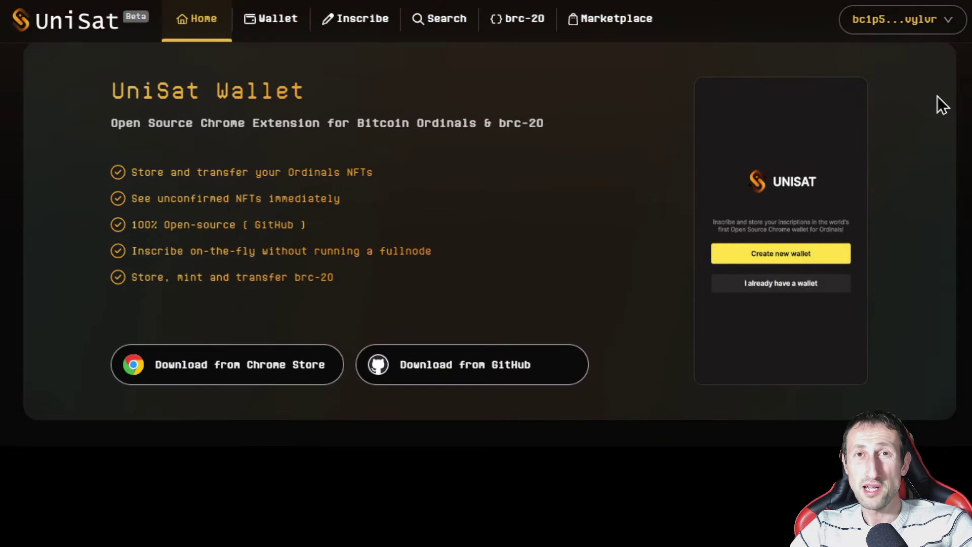
pyautogui.scroll(-1, 938, 95)
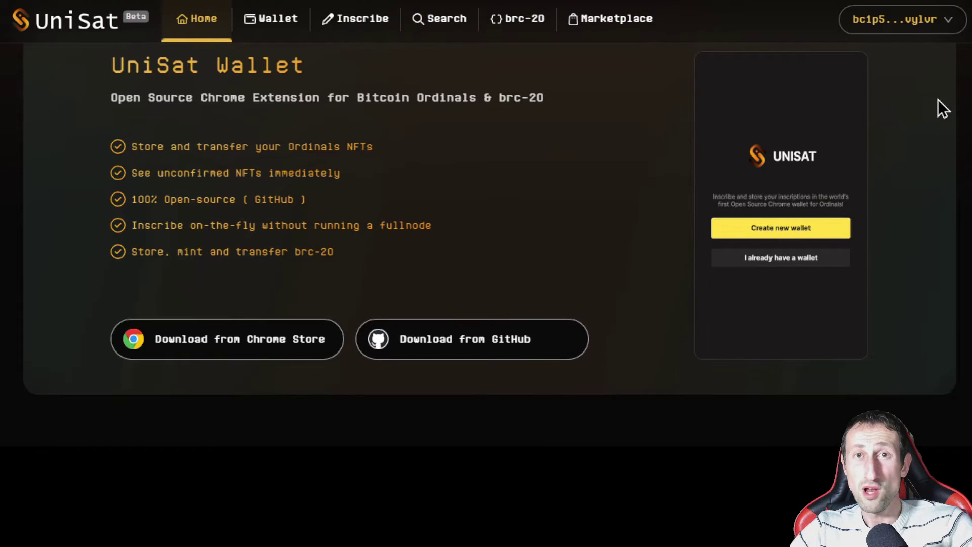
pyautogui.scroll(-1, 938, 99)
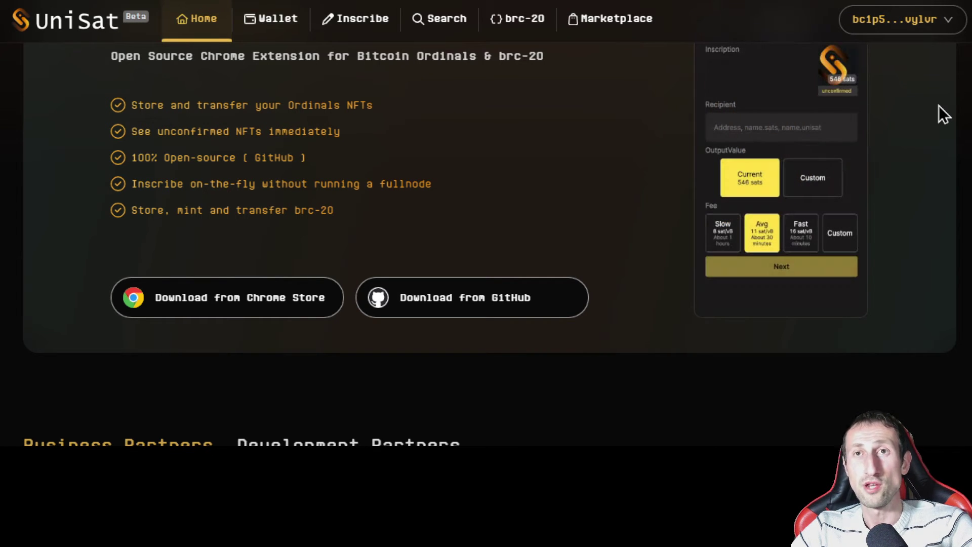
pyautogui.scroll(1, 938, 103)
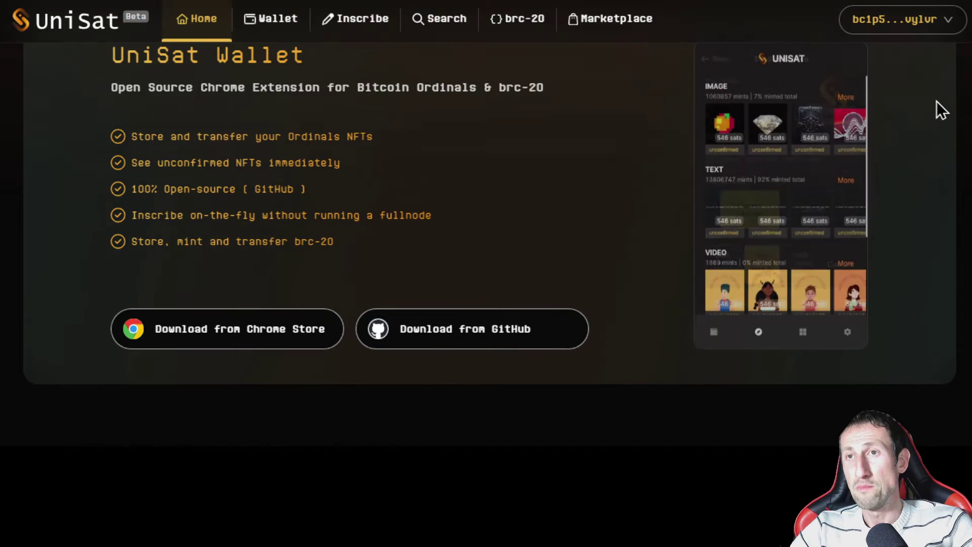
pyautogui.scroll(6, 936, 102)
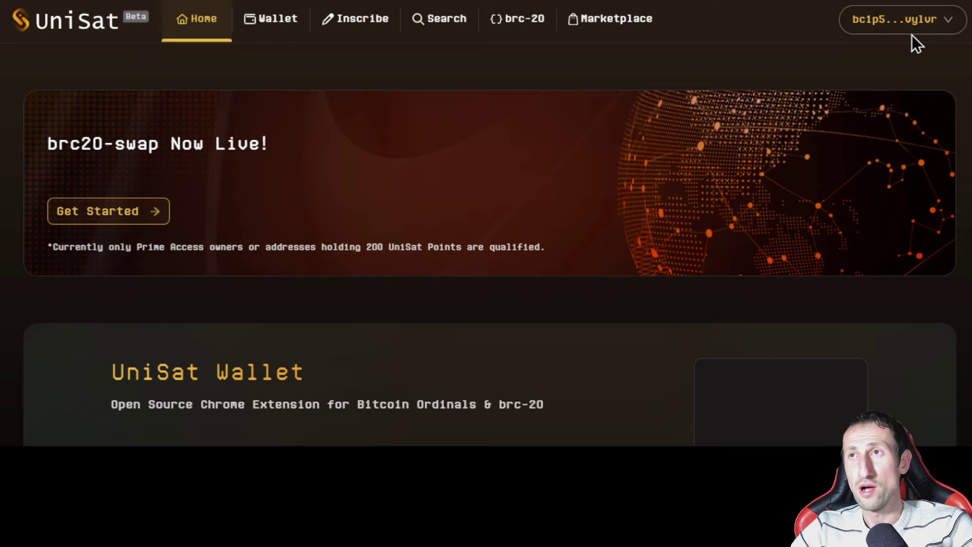
# Open the UniSat wallet extension to check the account's balance breakdown and browse its image, text, video and audio inscriptions
pyautogui.click(912, 45)
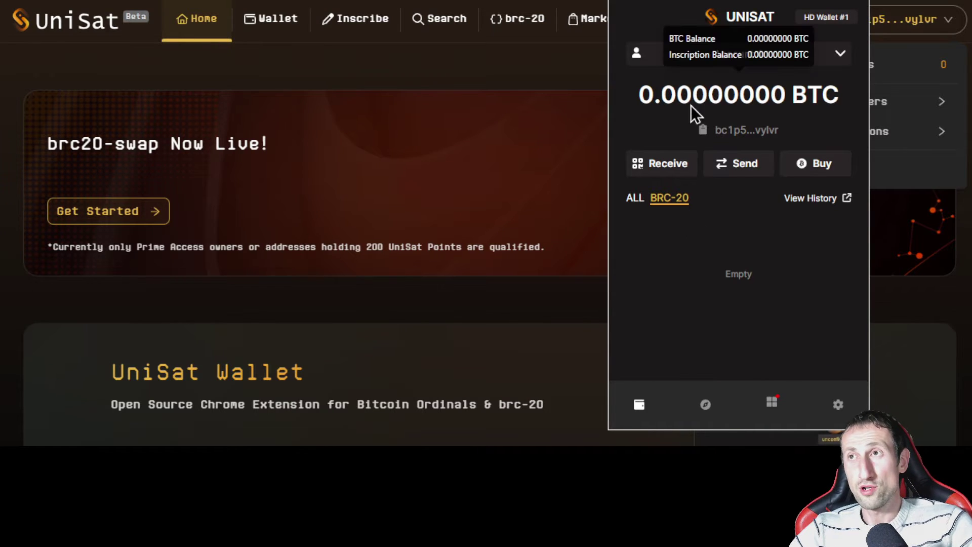
pyautogui.moveTo(746, 96)
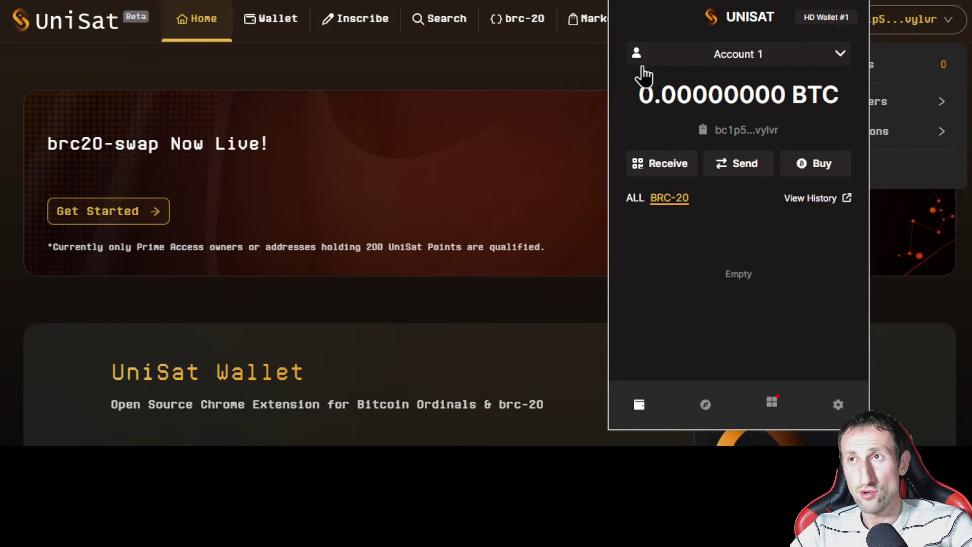
pyautogui.click(706, 405)
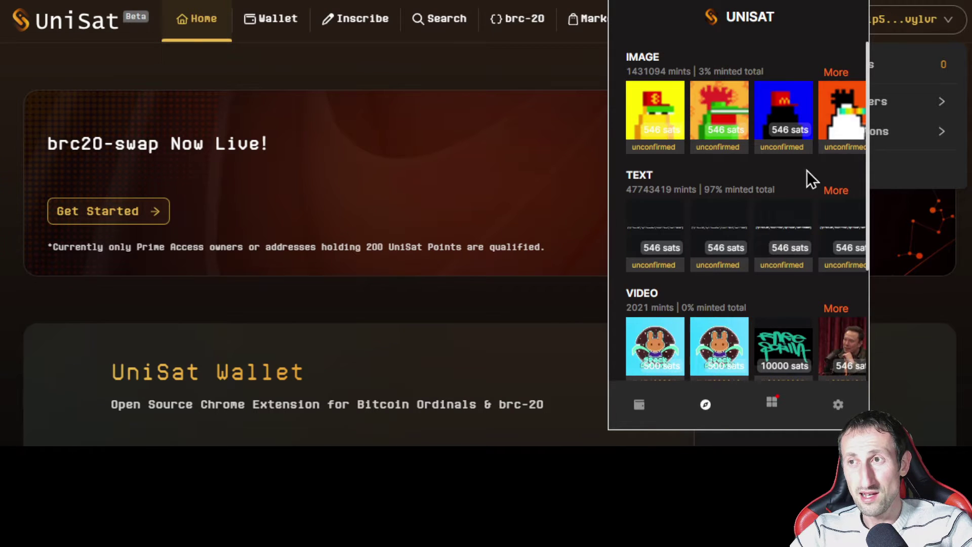
pyautogui.scroll(-3, 798, 193)
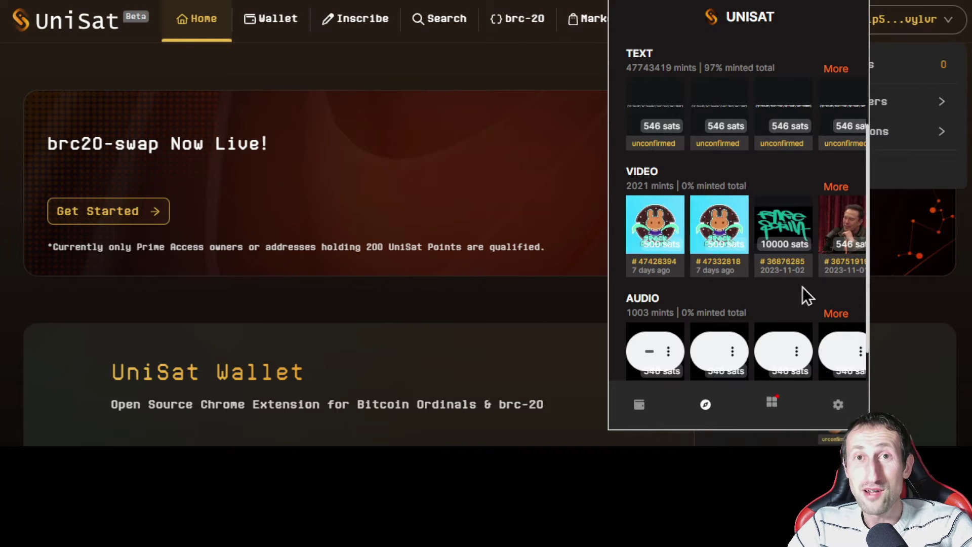
# Review the wallet extension's app directory and settings, return to the account overview and close the extension
pyautogui.click(772, 405)
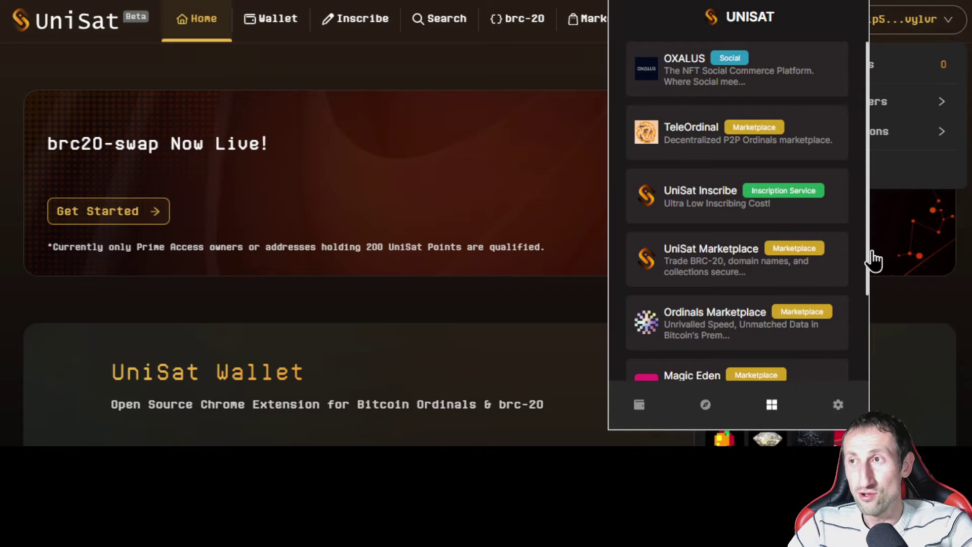
pyautogui.moveTo(869, 252); pyautogui.dragTo(867, 252)
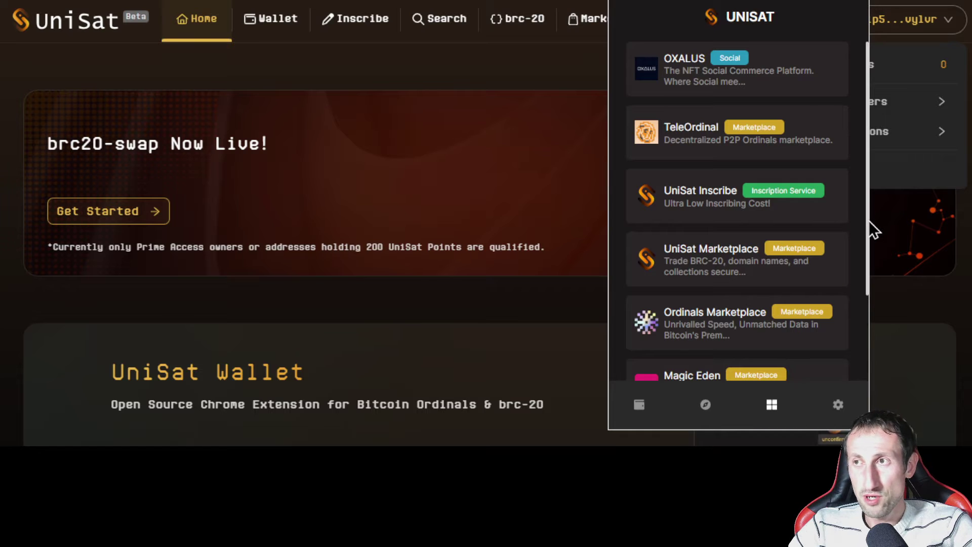
pyautogui.moveTo(869, 221); pyautogui.dragTo(861, 202)
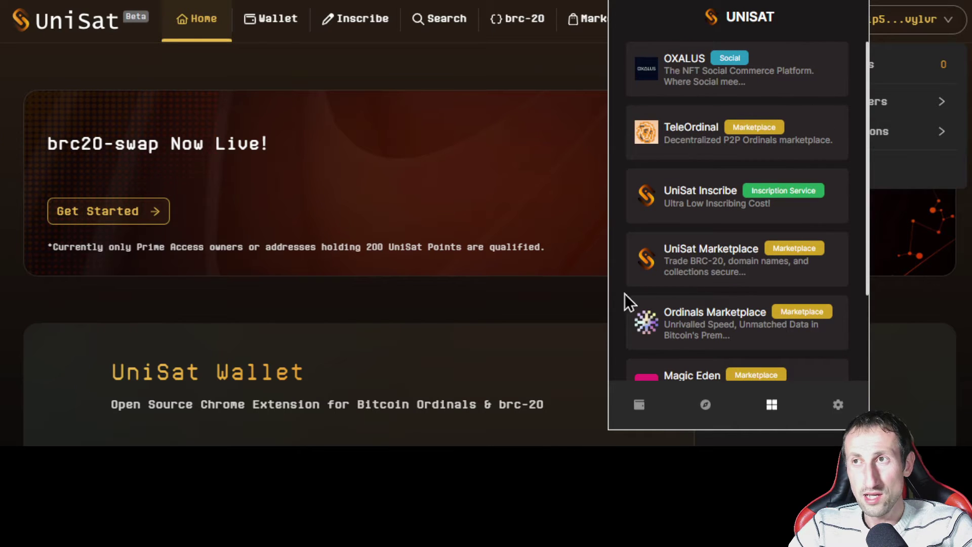
pyautogui.click(839, 405)
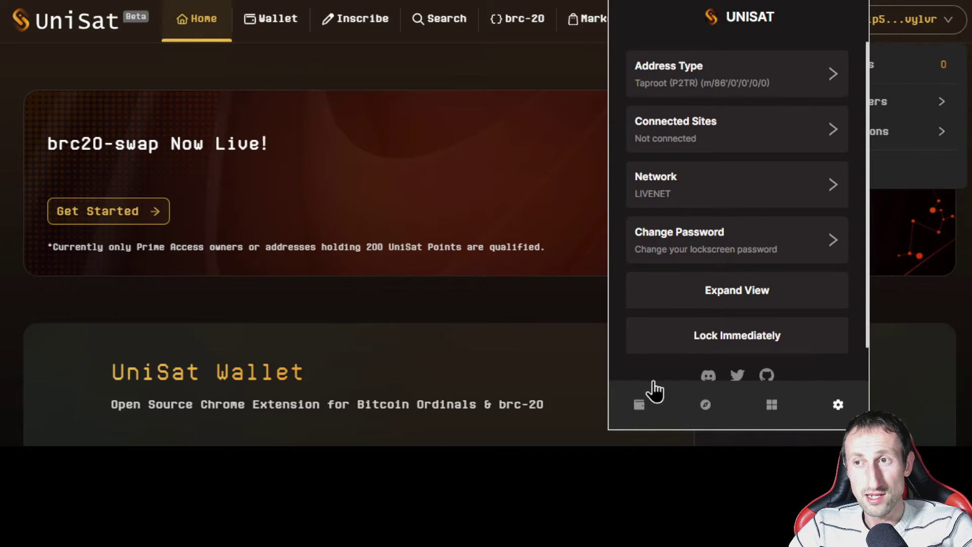
pyautogui.click(638, 405)
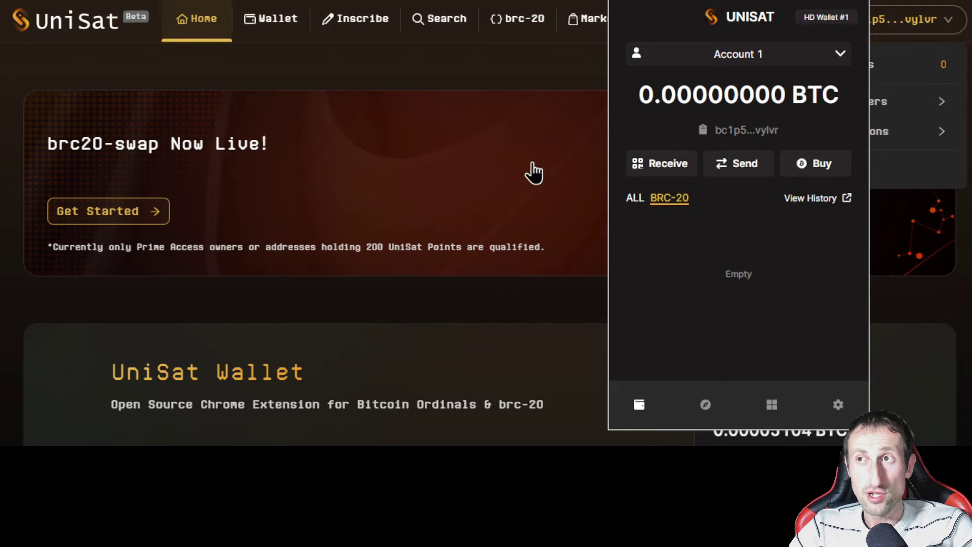
pyautogui.click(530, 163)
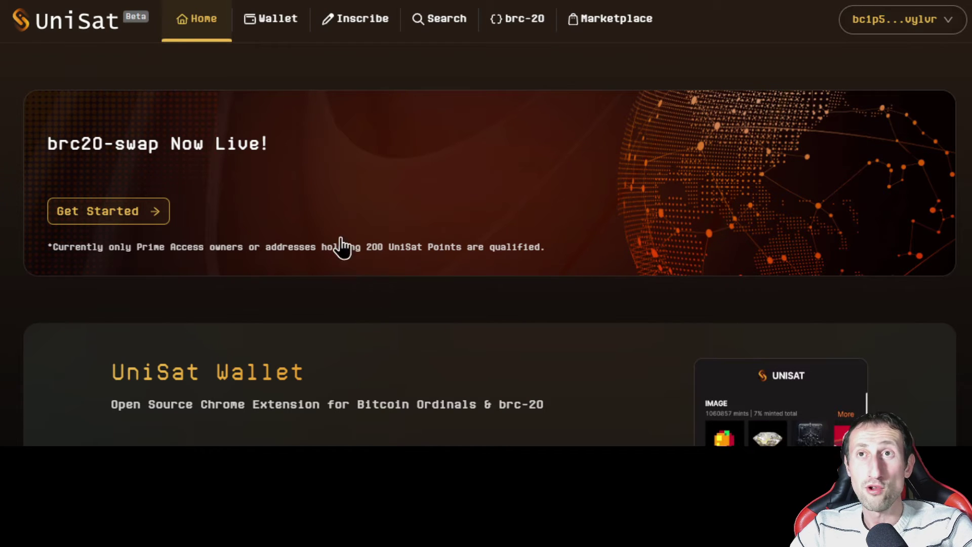
# Review the marketplace's trending collections over 24 hours and open the Bitcoin Frogs collection
pyautogui.click(593, 19)
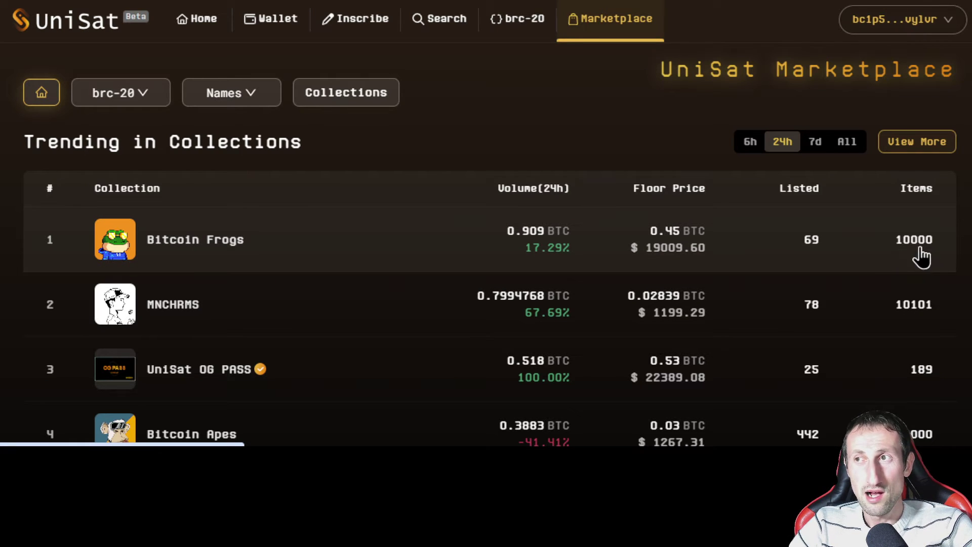
pyautogui.scroll(-3, 878, 278)
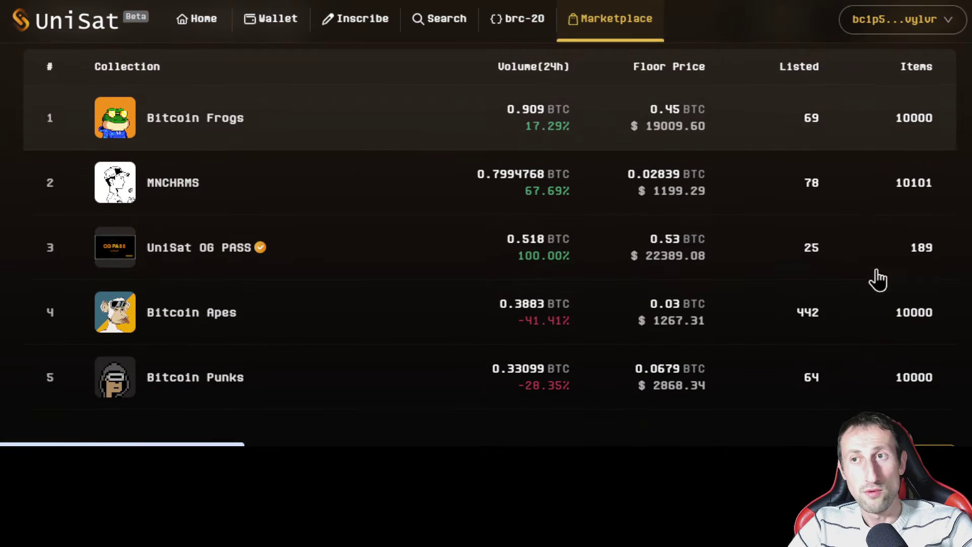
pyautogui.scroll(3, 433, 251)
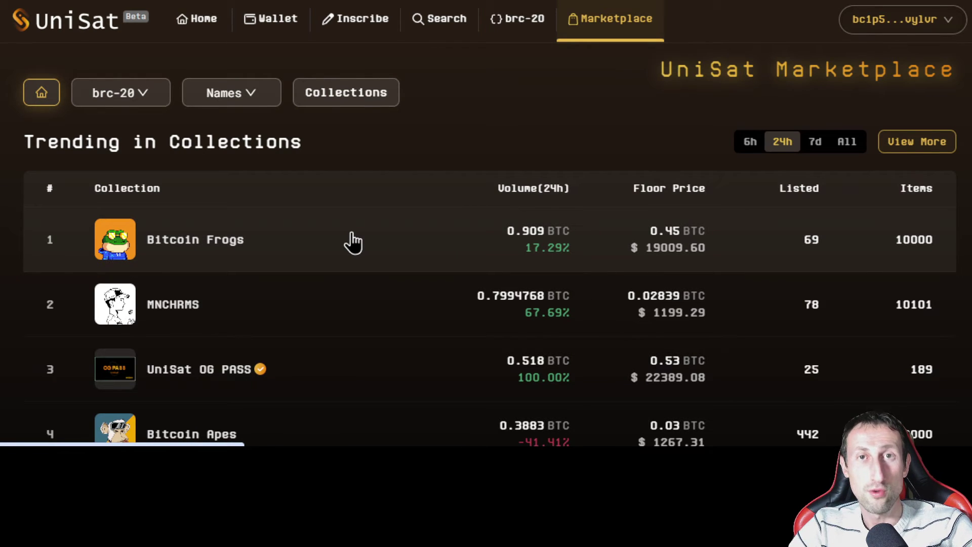
pyautogui.click(361, 233)
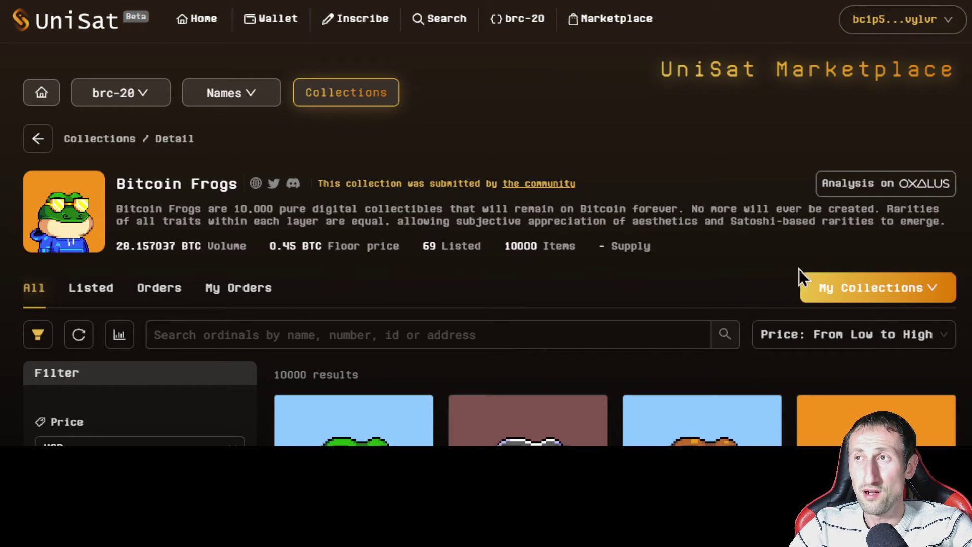
# Open the purchase confirmation for Bitcoin Frog #7279, review its fees and total, and dismiss it without buying
pyautogui.scroll(-6, 737, 254)
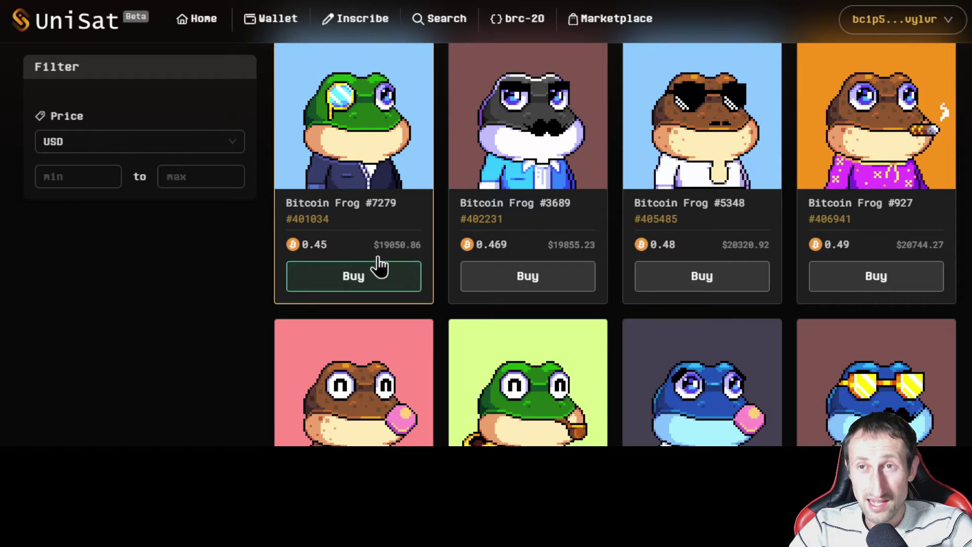
pyautogui.click(326, 280)
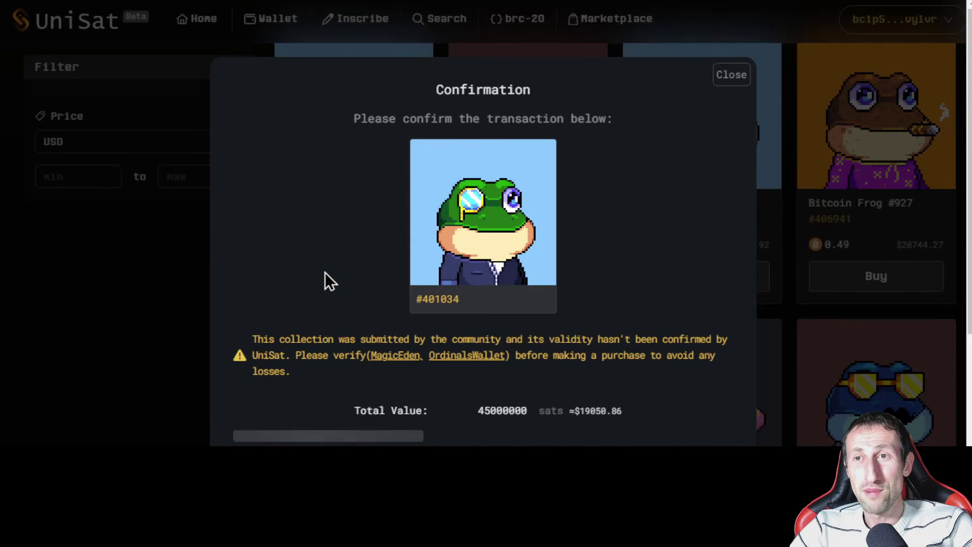
pyautogui.scroll(-3, 627, 207)
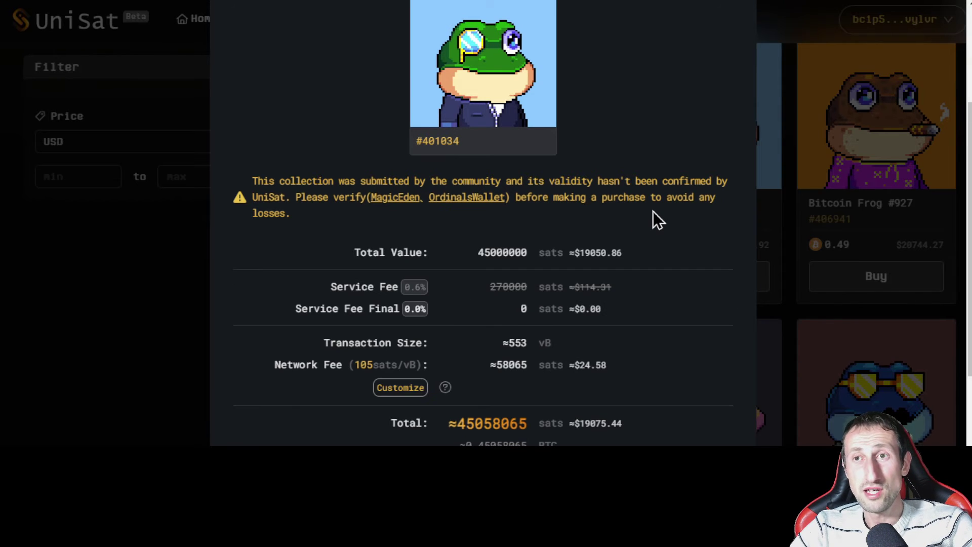
pyautogui.scroll(-2, 710, 232)
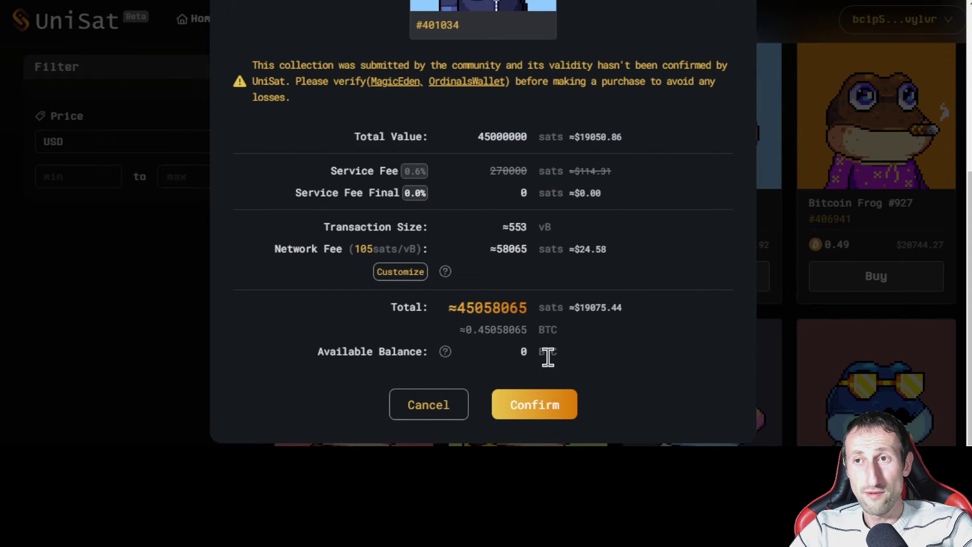
pyautogui.click(178, 341)
# Browse further Bitcoin Frogs listings and compare their prices
pyautogui.scroll(-9, 270, 284)
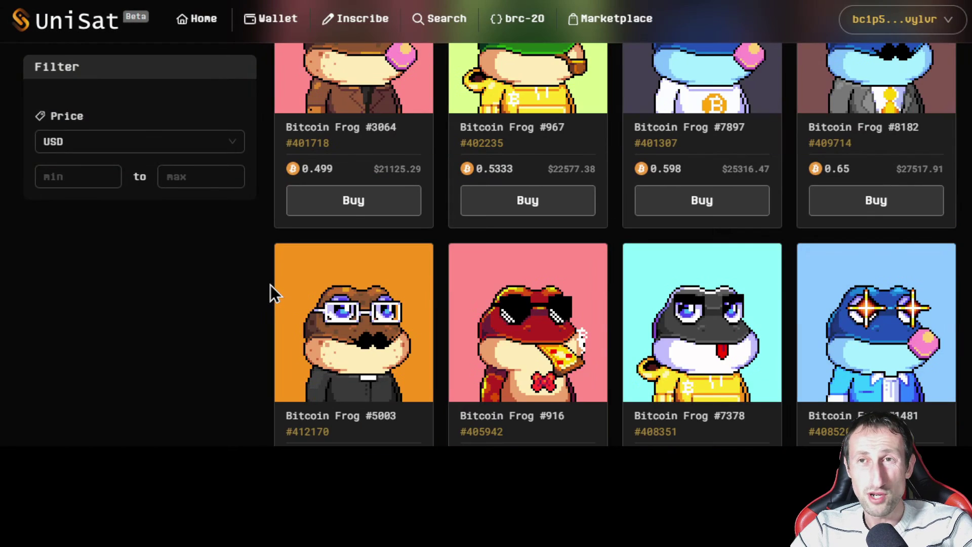
pyautogui.scroll(-10, 270, 284)
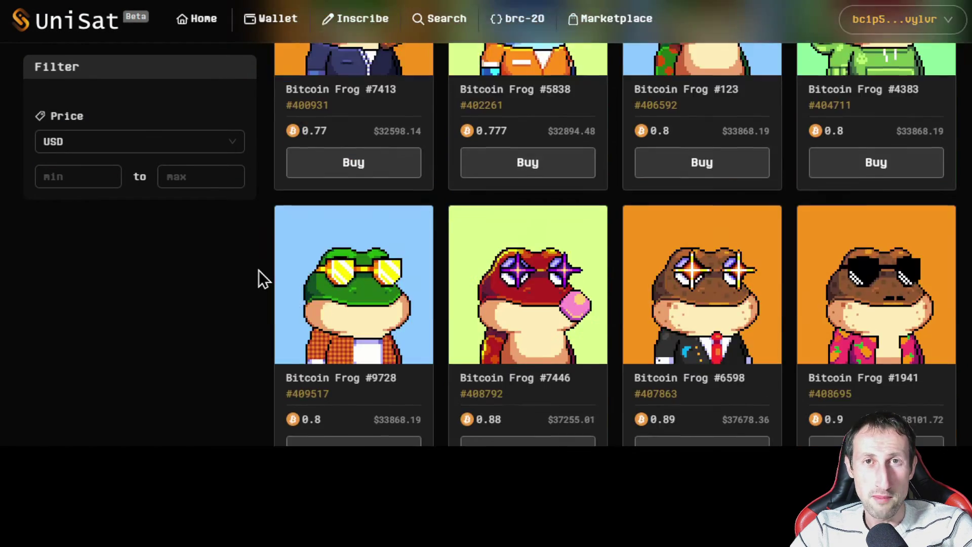
pyautogui.scroll(6, 259, 274)
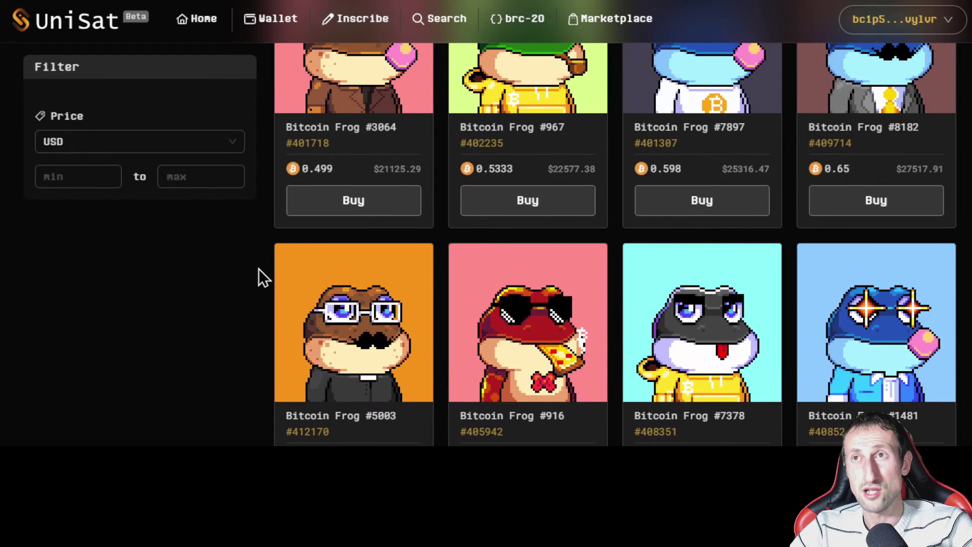
# Open the brc-20 page and examine the full token list with deploy times, progress, holders and transactions
pyautogui.click(527, 30)
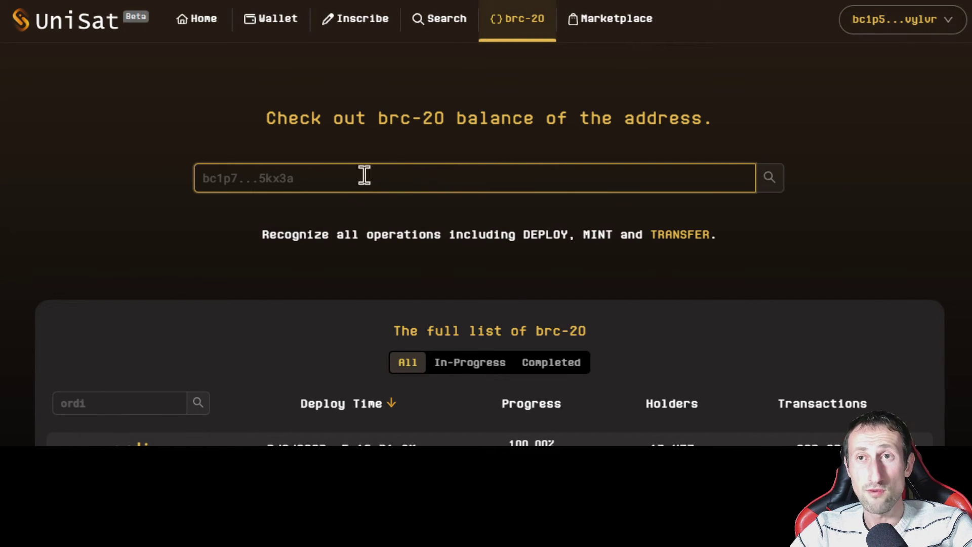
pyautogui.scroll(-4, 424, 192)
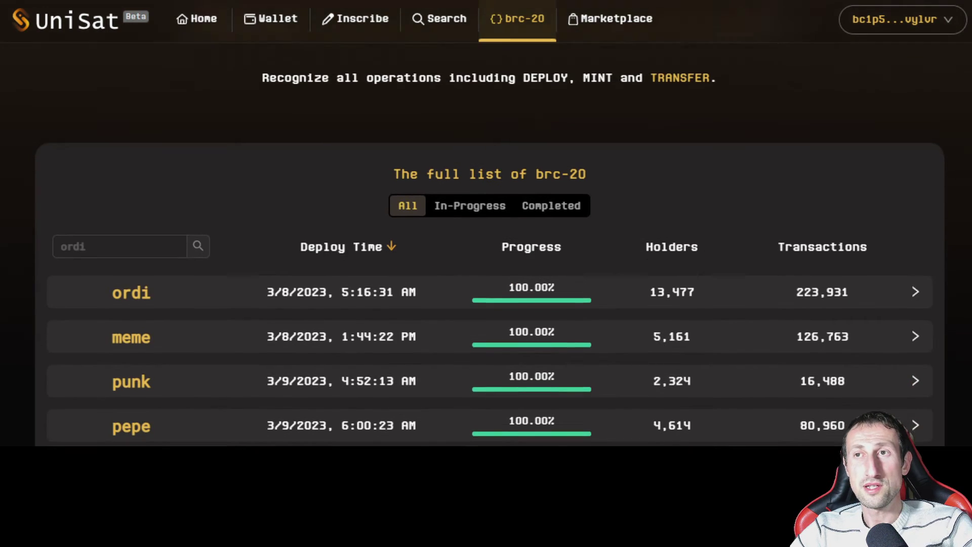
pyautogui.scroll(-3, 487, 243)
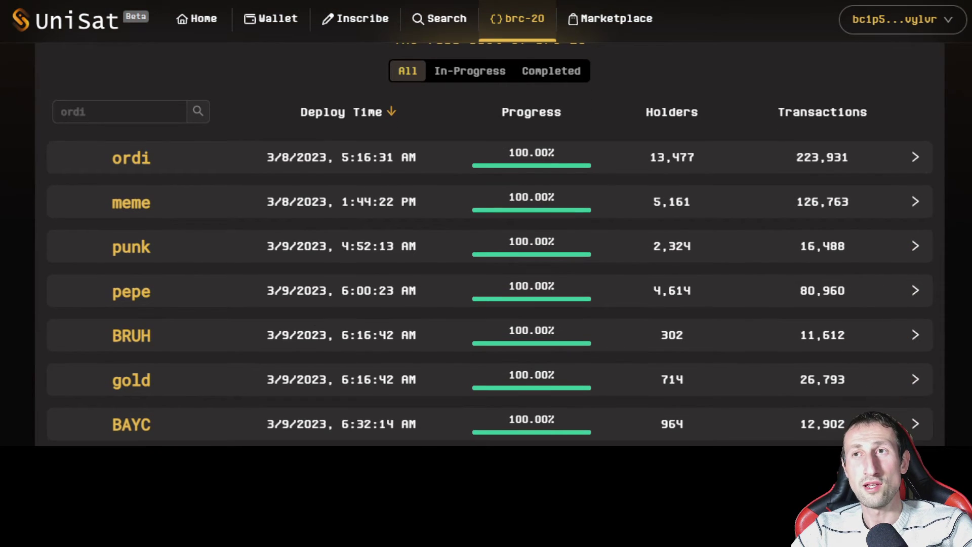
pyautogui.scroll(-6, 486, 243)
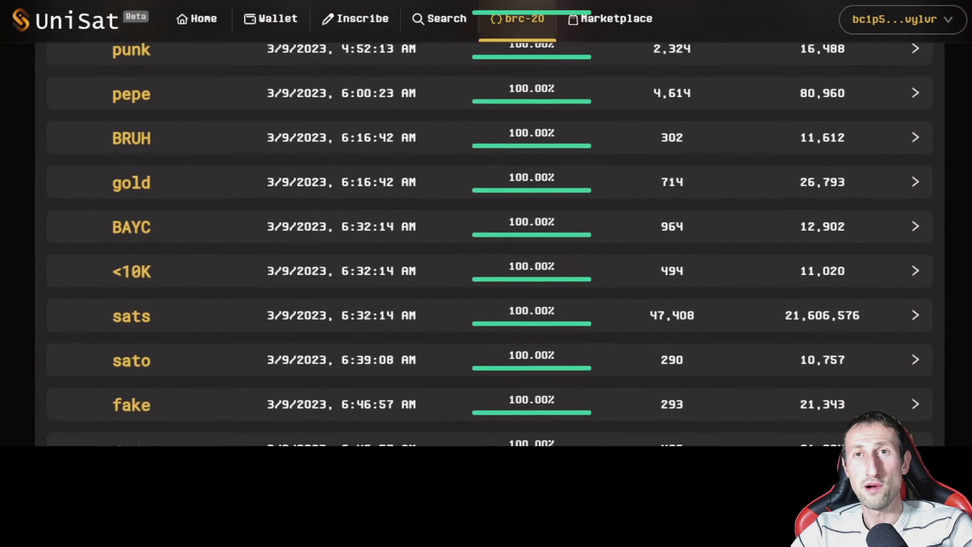
pyautogui.scroll(-1, 968, 228)
pyautogui.scroll(8, 969, 202)
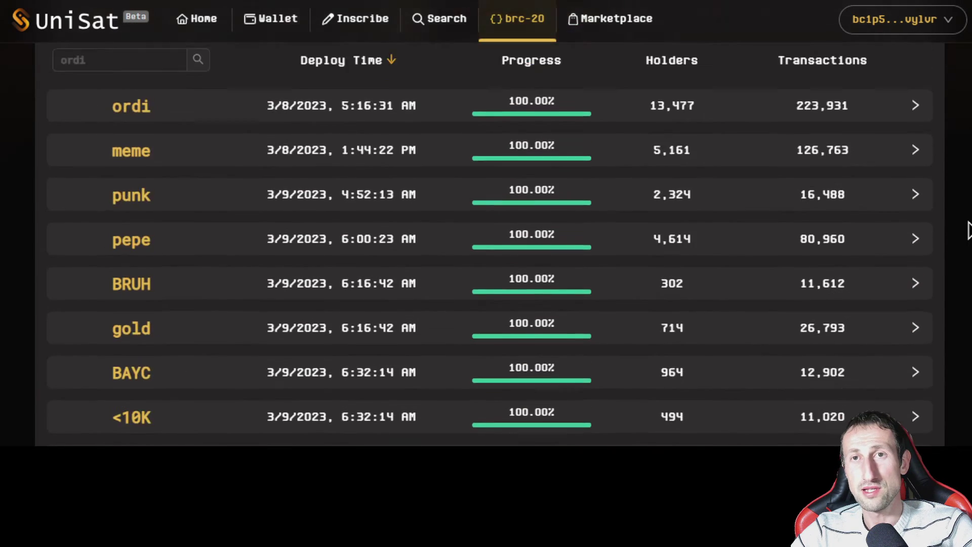
pyautogui.scroll(-5, 968, 207)
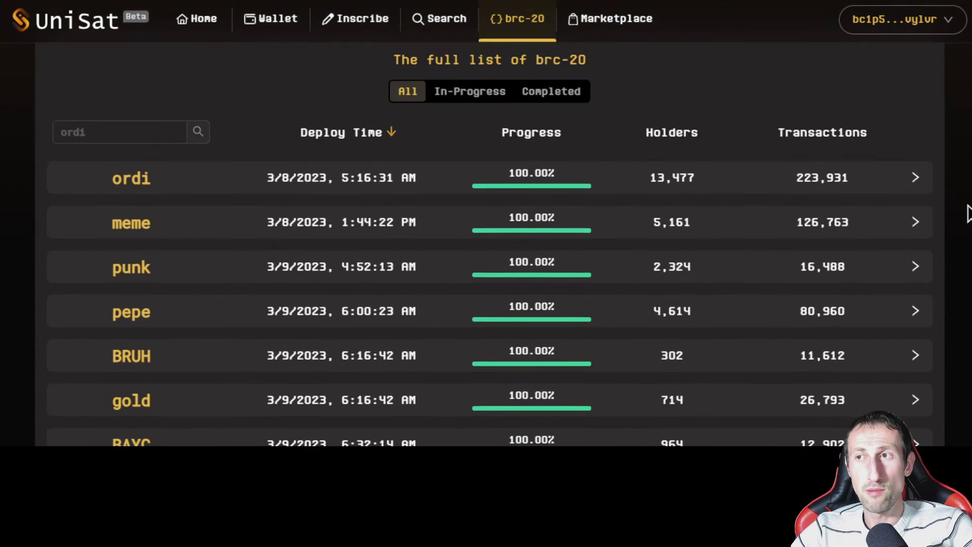
pyautogui.scroll(1, 969, 221)
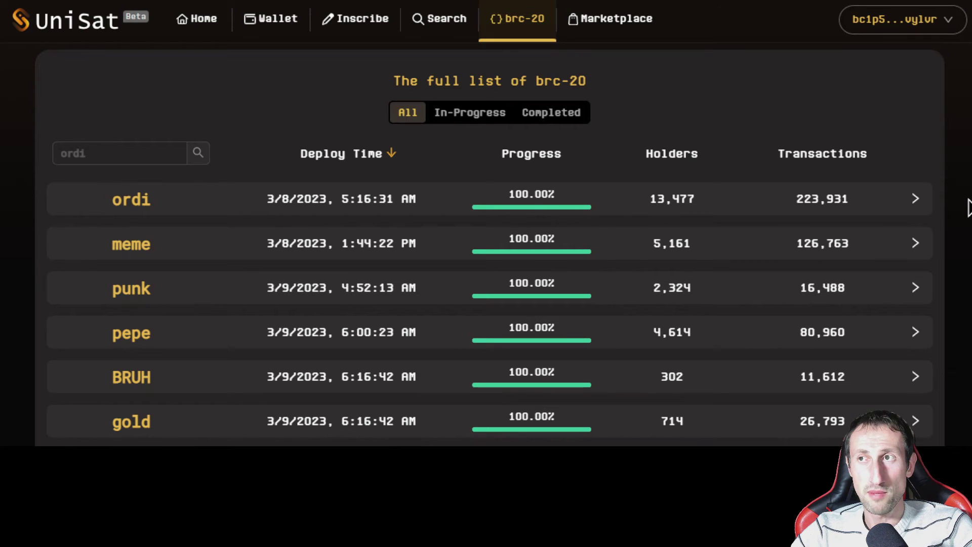
# Search the brc-20 inscriptions for ORDI and open the ordi token's trading listings in the marketplace
pyautogui.scroll(4, 969, 207)
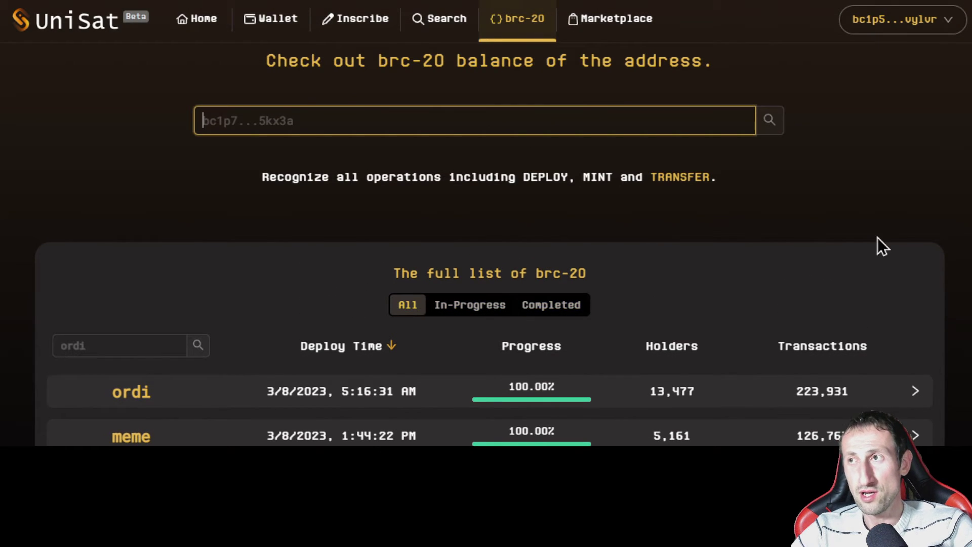
pyautogui.scroll(-1, 877, 239)
pyautogui.scroll(2, 876, 240)
pyautogui.click(440, 20)
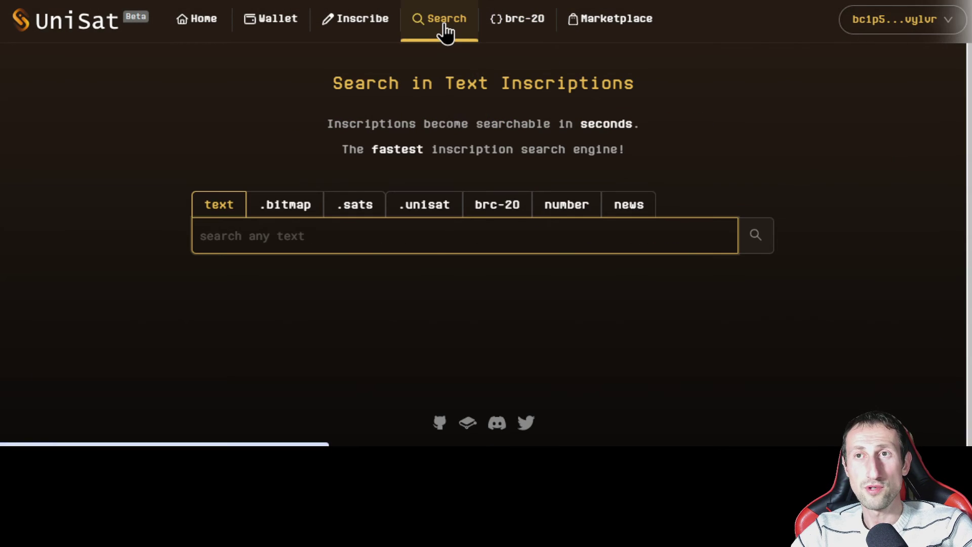
pyautogui.click(498, 205)
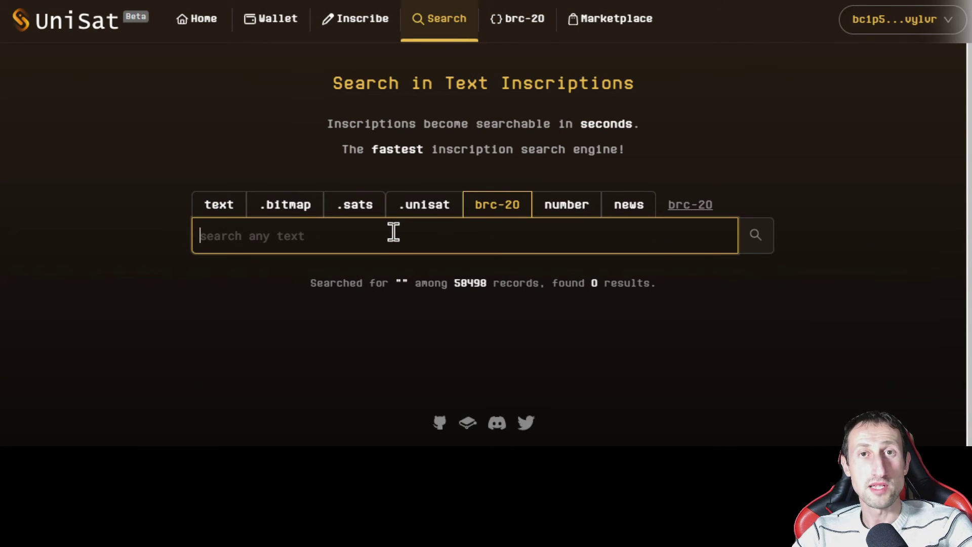
pyautogui.write('ORDI')
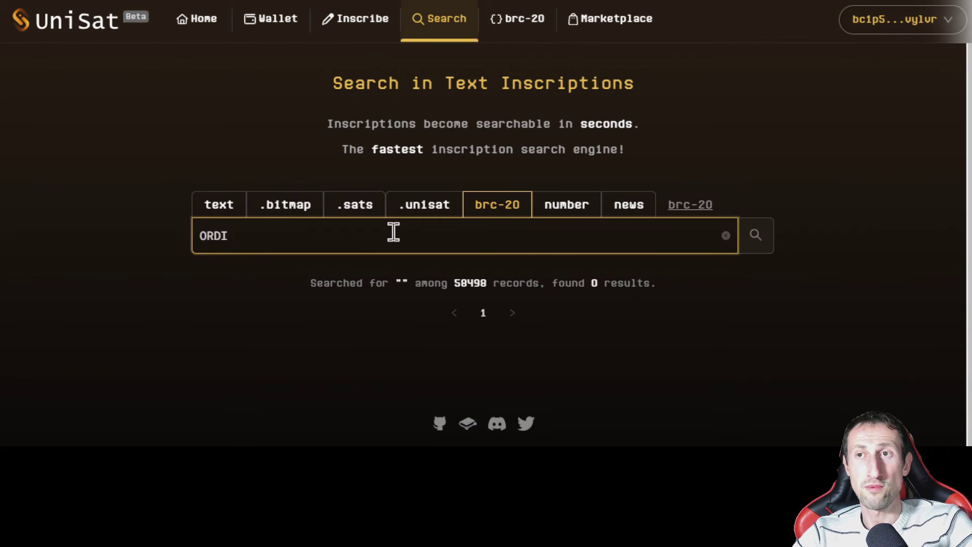
pyautogui.click(757, 238)
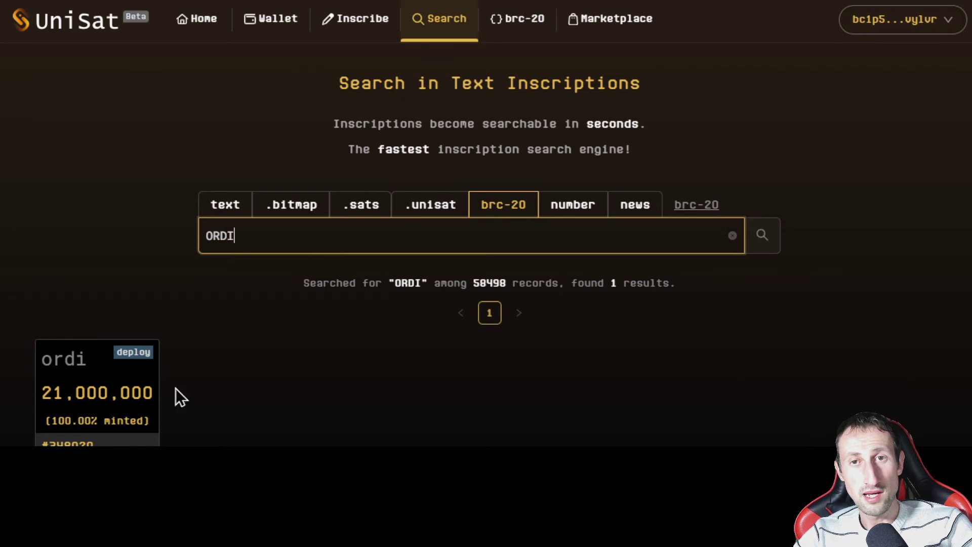
pyautogui.click(130, 397)
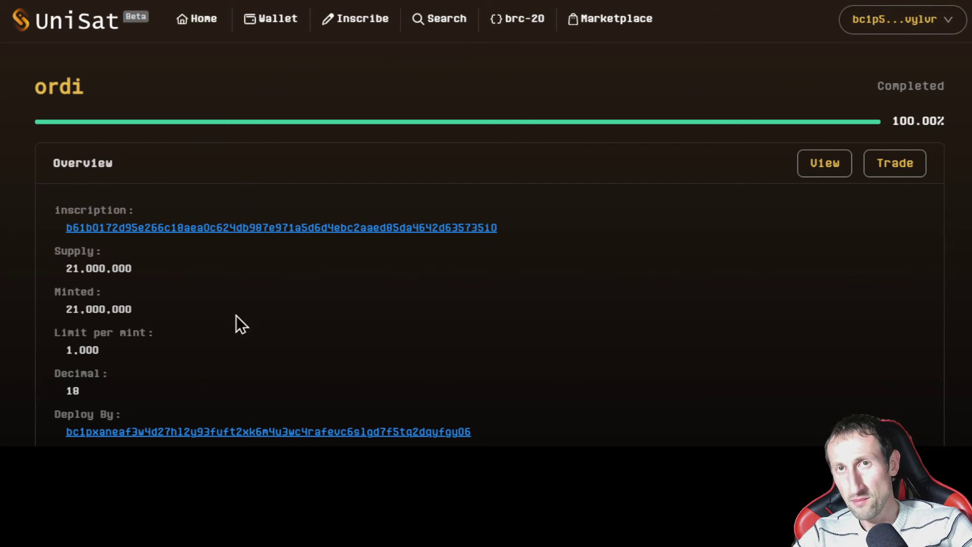
pyautogui.click(907, 166)
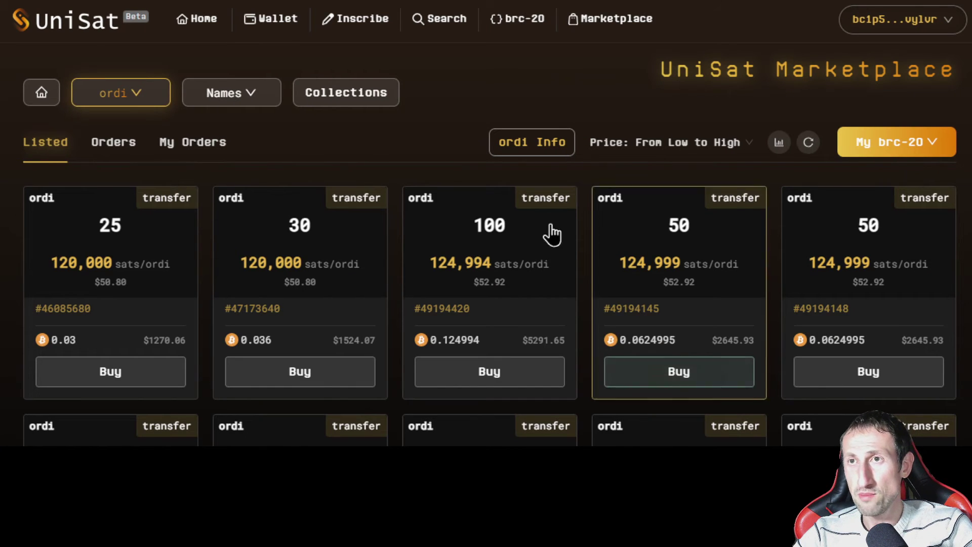
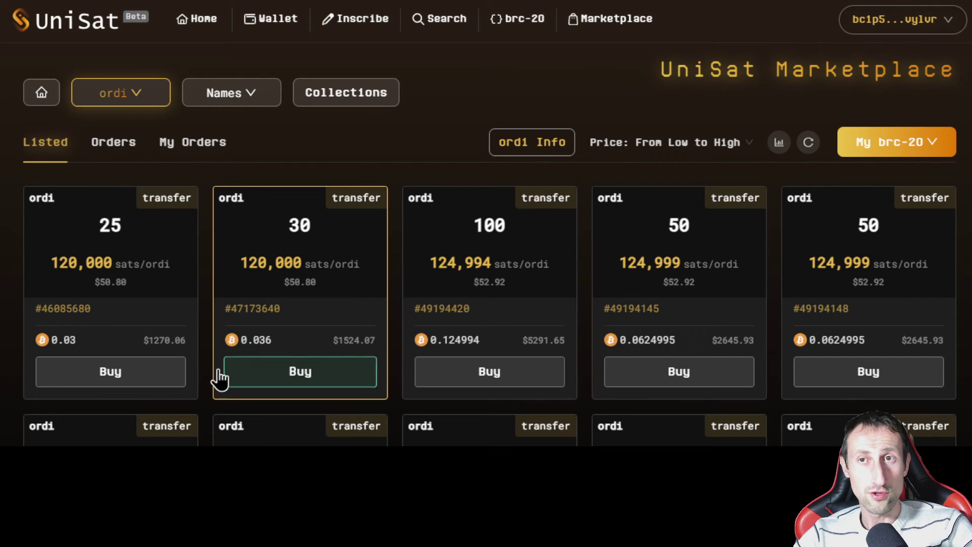
# Open the purchase confirmation for the 25 ordi listing and review its network fee and total cost
pyautogui.click(157, 388)
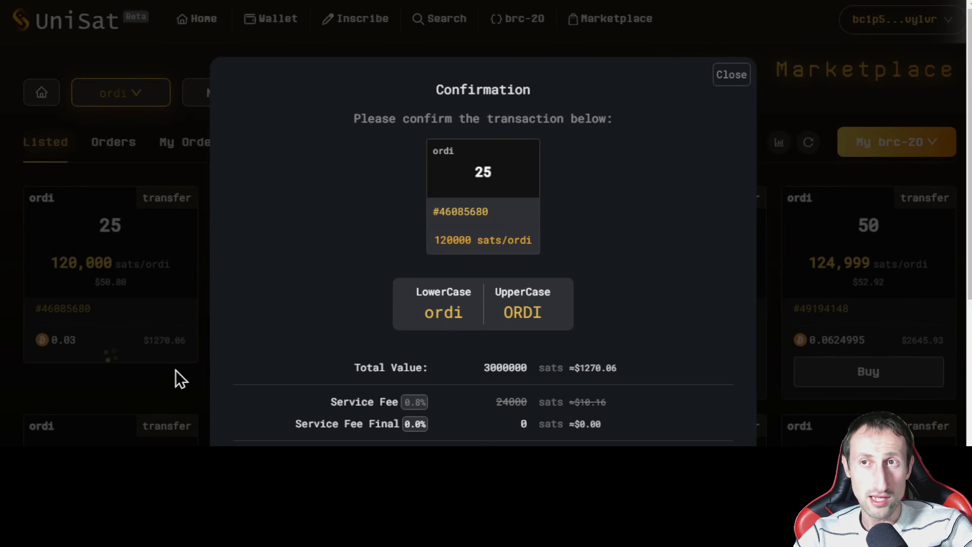
pyautogui.scroll(-5, 562, 241)
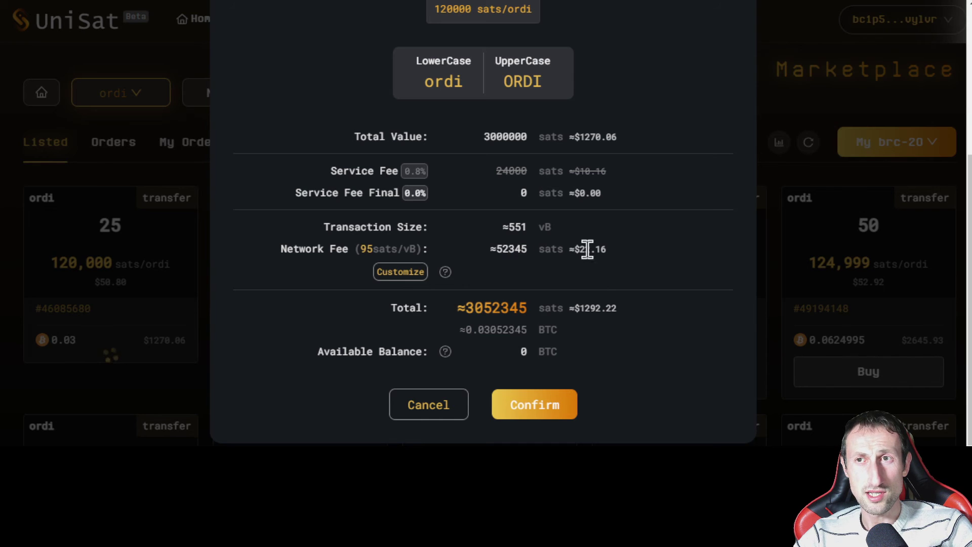
pyautogui.moveTo(576, 251); pyautogui.dragTo(615, 253)
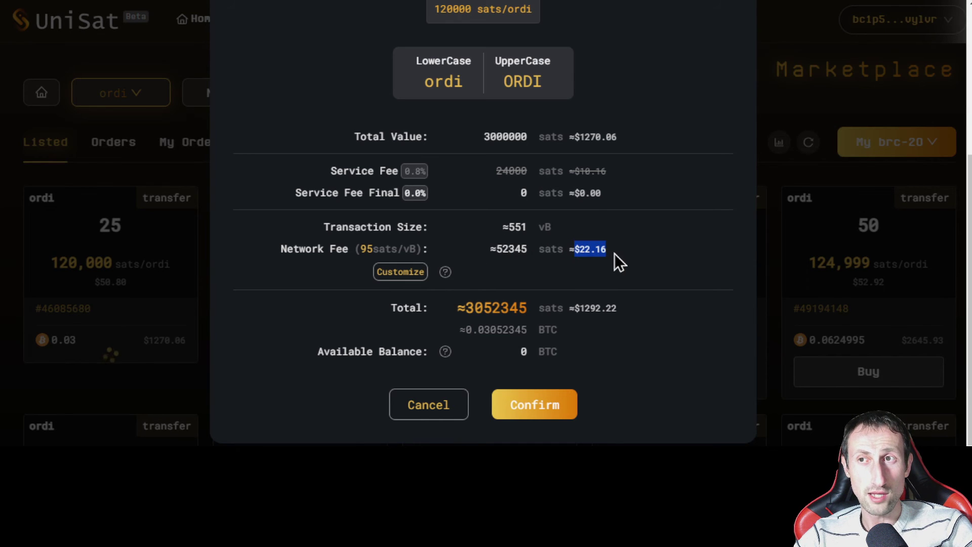
pyautogui.click(615, 253)
pyautogui.moveTo(600, 303); pyautogui.dragTo(570, 309)
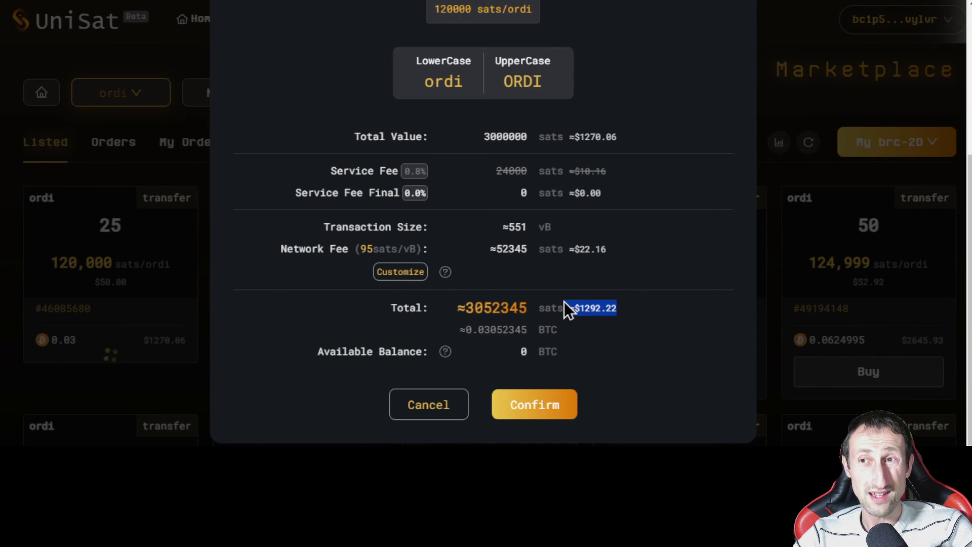
pyautogui.click(583, 308)
pyautogui.tripleClick(569, 307)
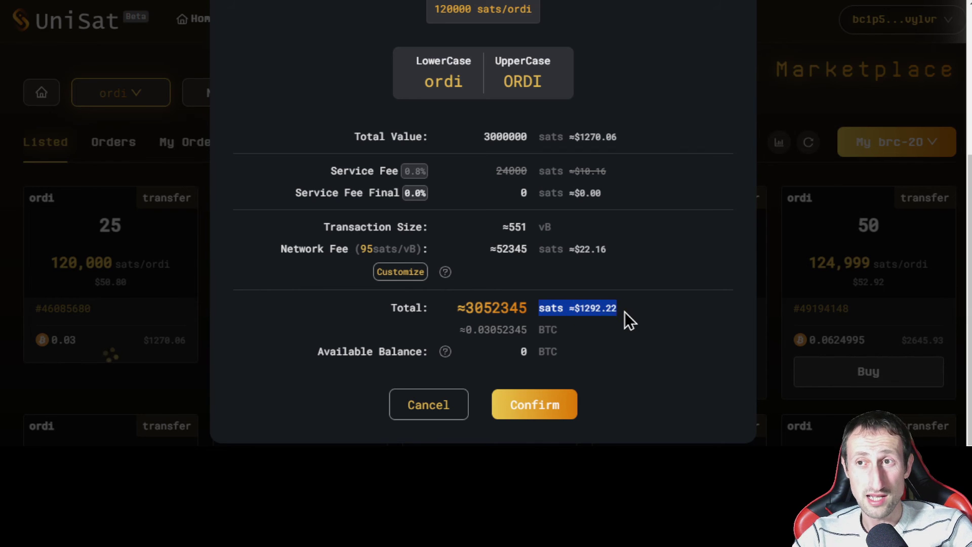
pyautogui.click(625, 312)
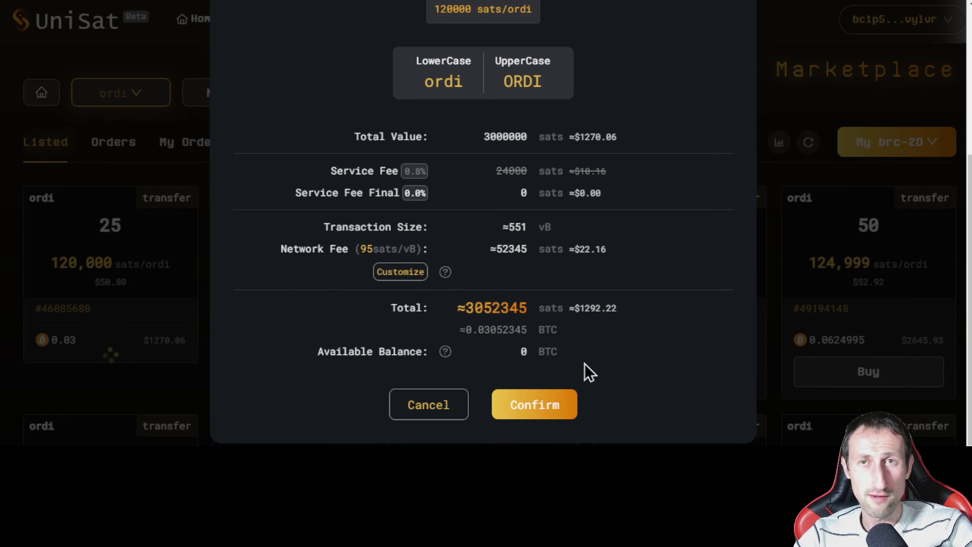
# Try to confirm the 25 ordi purchase, and dismiss the confirmation to return to the ordi listings
pyautogui.doubleClick(539, 411)
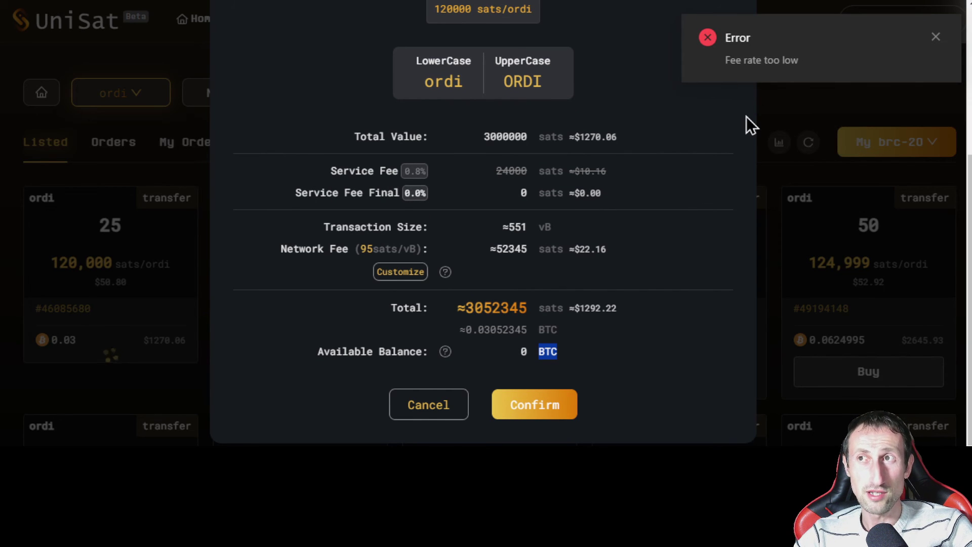
pyautogui.click(635, 154)
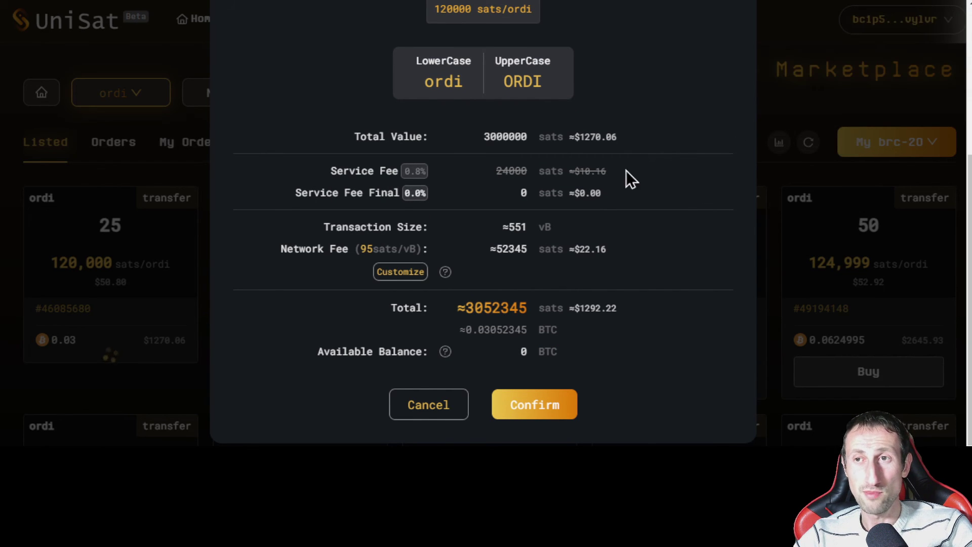
pyautogui.click(786, 248)
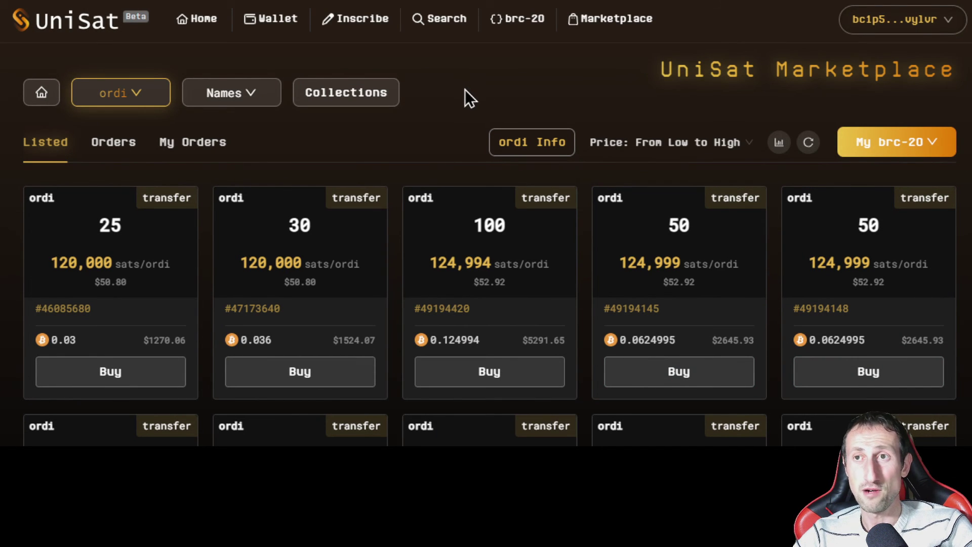